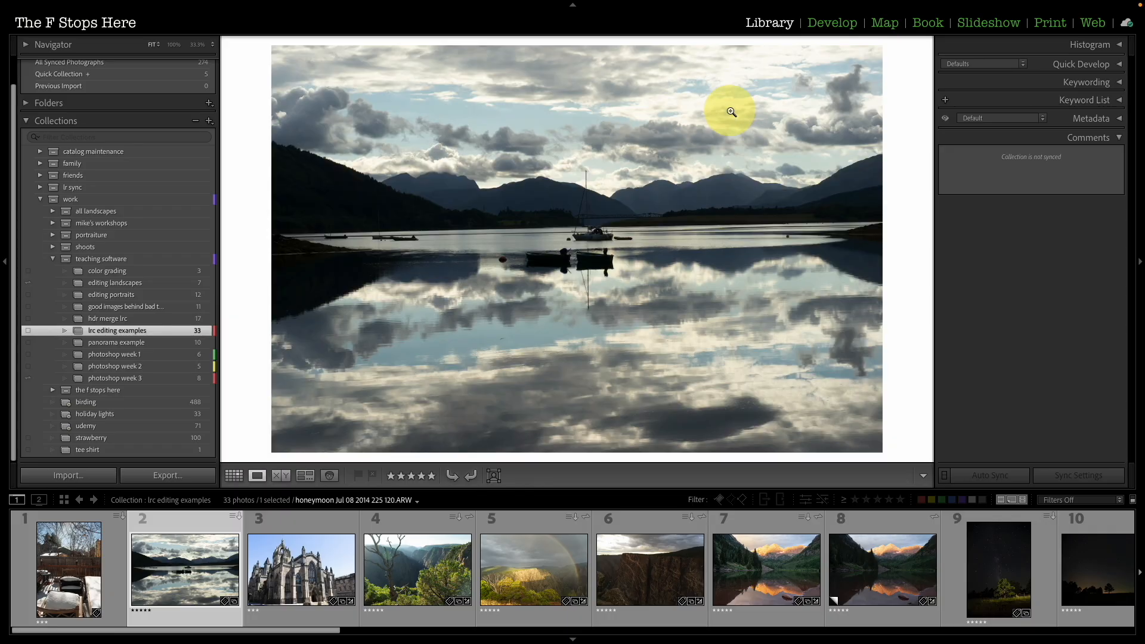
# Step: Show the collection's photos as a grid and open the grid and loupe view options
pyautogui.press('g')
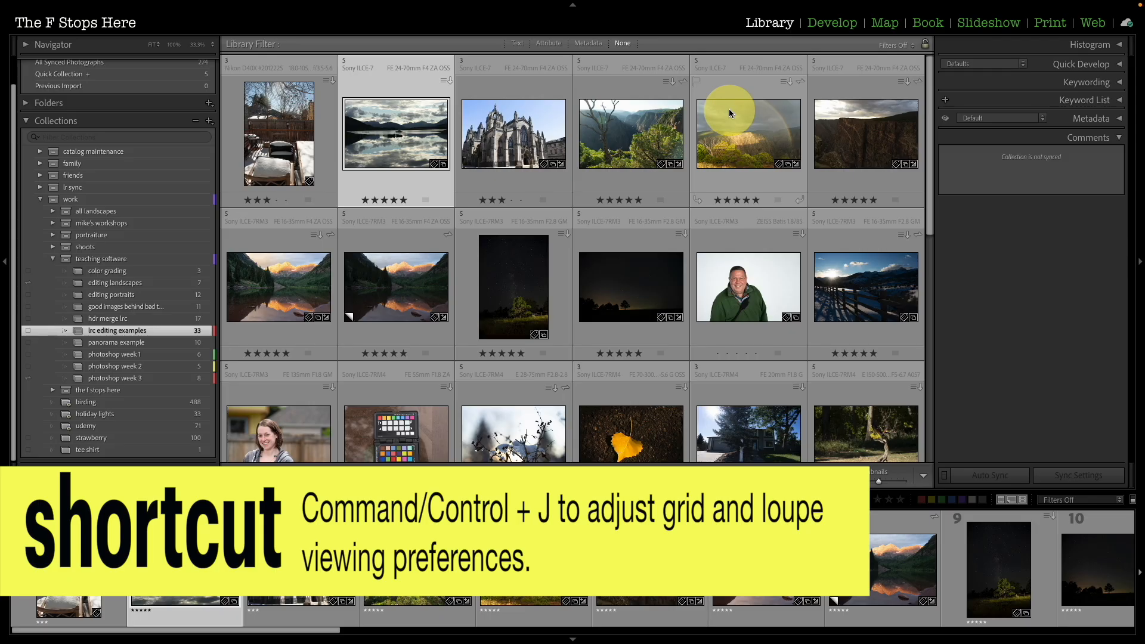
pyautogui.press('super+j')
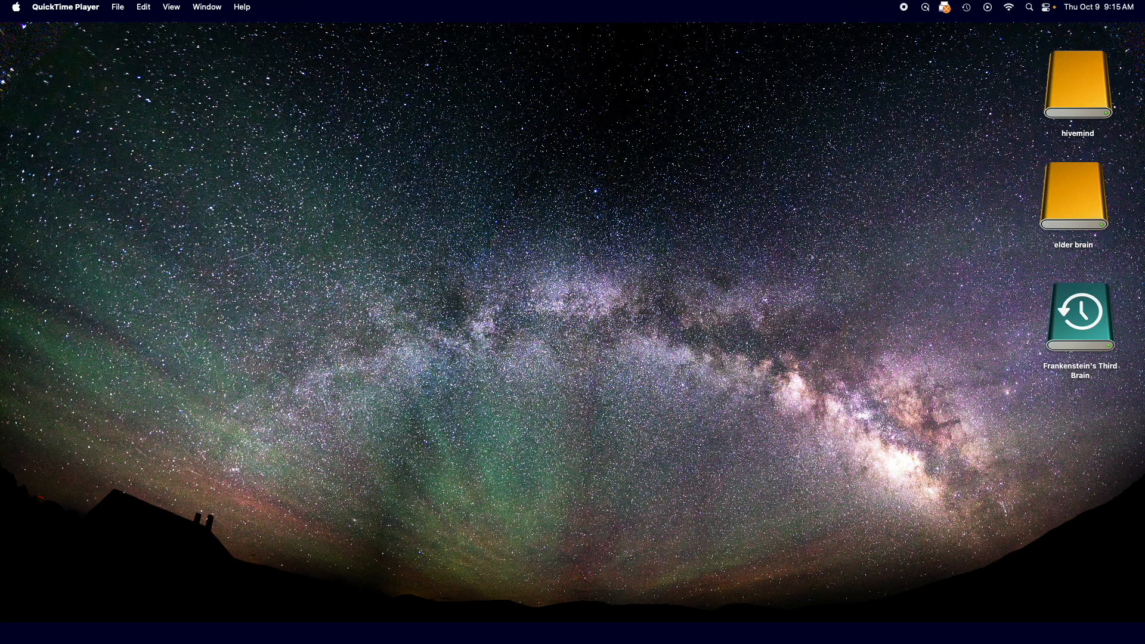
# Step: Switch to the full-screen Lightroom Classic window and reset all develop adjustments on the canyon sunset photo
pyautogui.hotkey('ctrl', 'Right')
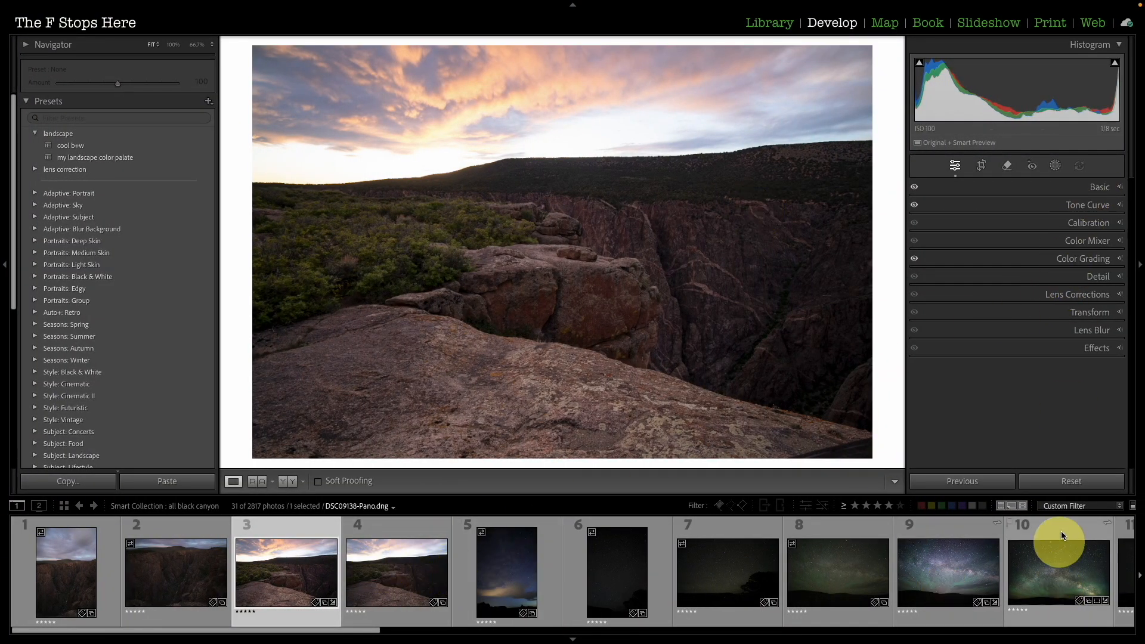
pyautogui.click(1077, 480)
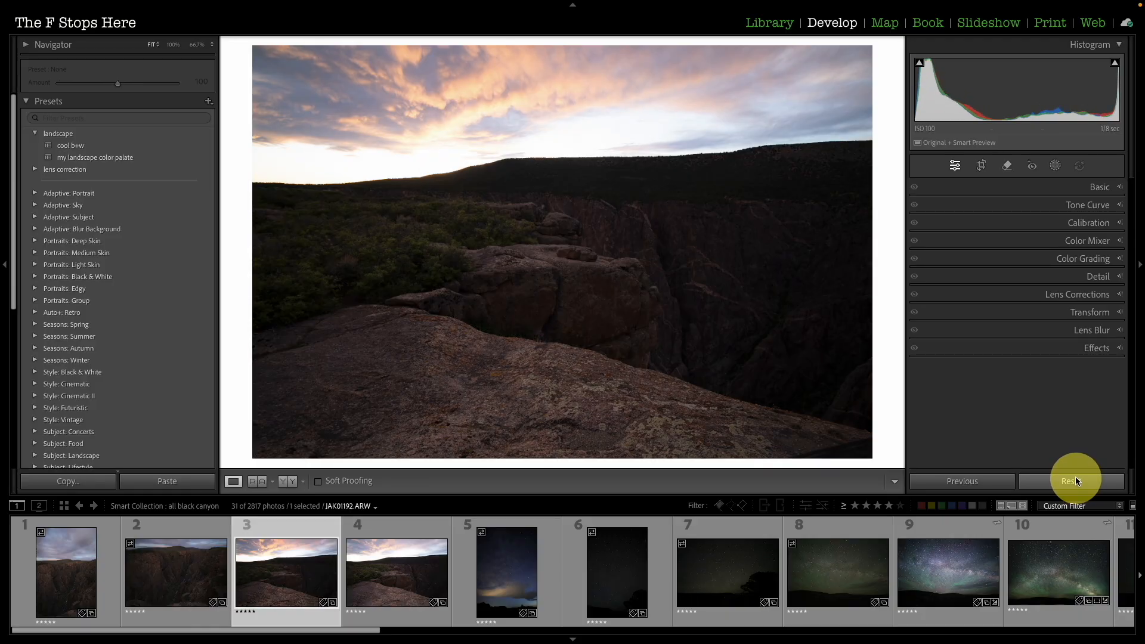
# Step: Raise the exposure to +0.85 and shape an S-shaped tone curve with points at about 190/214 and 48/37
pyautogui.click(1114, 187)
pyautogui.moveTo(1019, 307); pyautogui.dragTo(1030, 306)
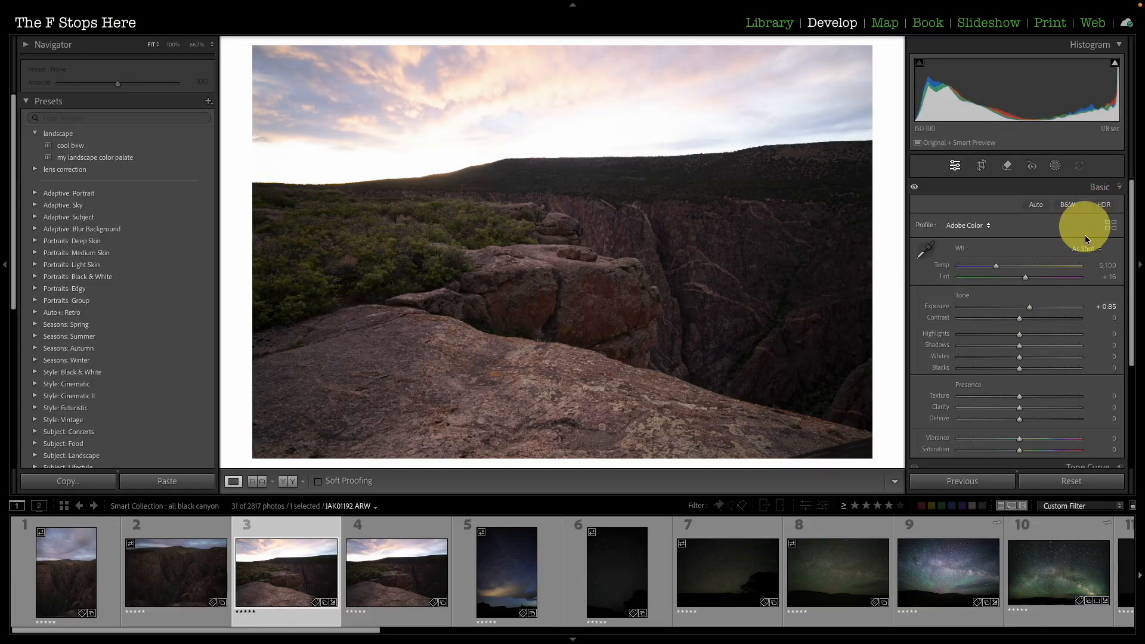
pyautogui.scroll(-3, 1091, 282)
pyautogui.click(1090, 282)
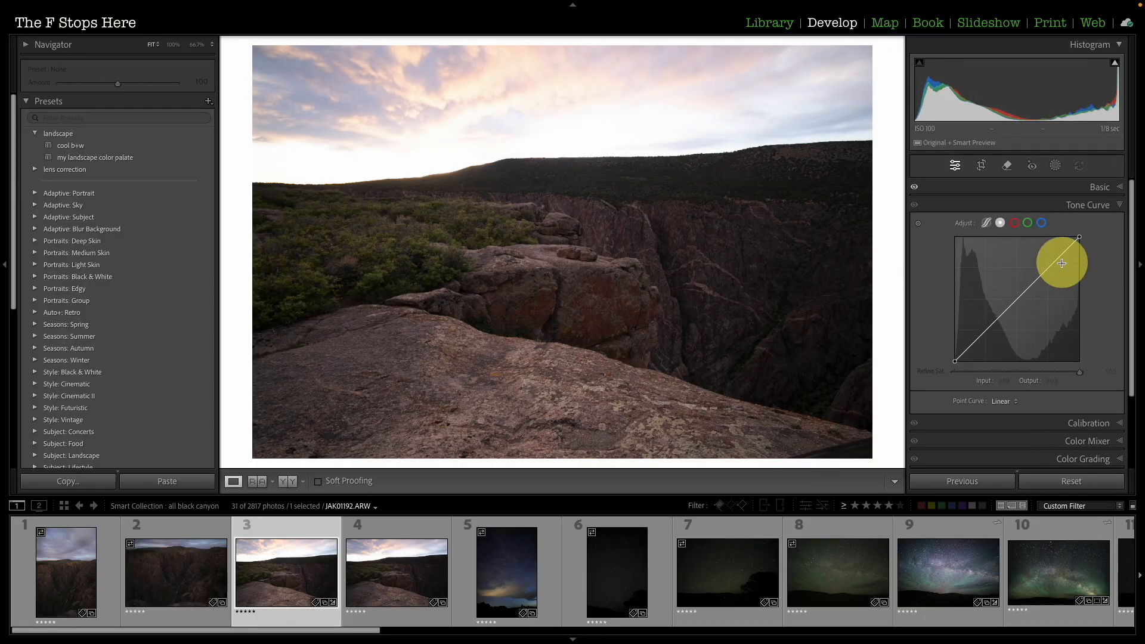
pyautogui.moveTo(1054, 260); pyautogui.dragTo(1051, 256)
pyautogui.moveTo(977, 339); pyautogui.dragTo(976, 347)
pyautogui.moveTo(1051, 256); pyautogui.dragTo(1048, 257)
pyautogui.click(979, 346)
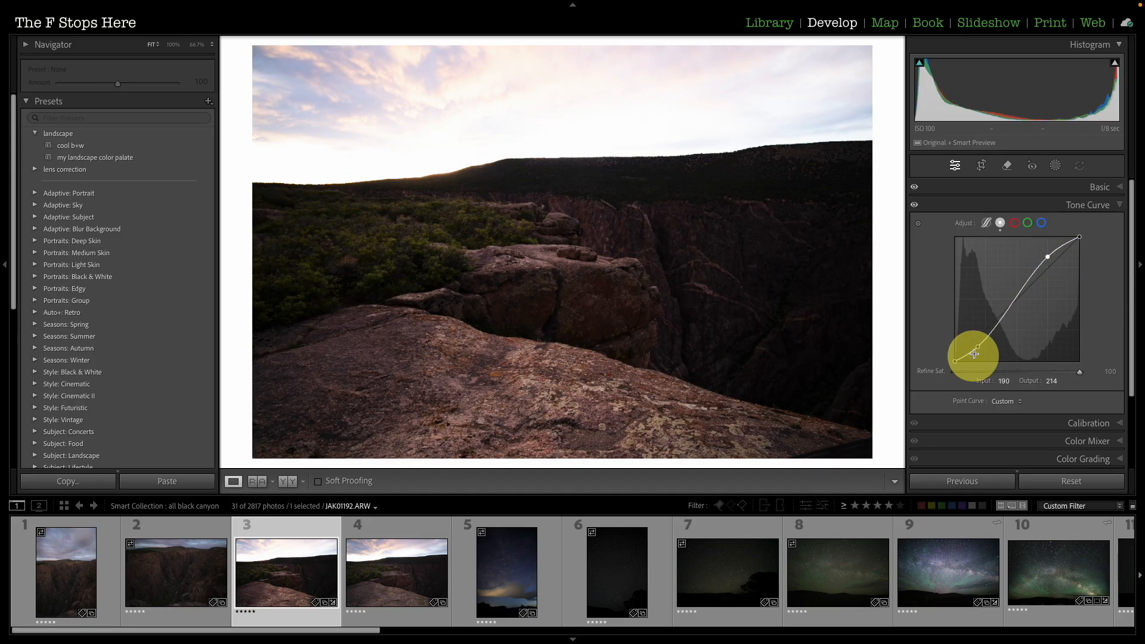
pyautogui.moveTo(980, 346); pyautogui.dragTo(978, 342)
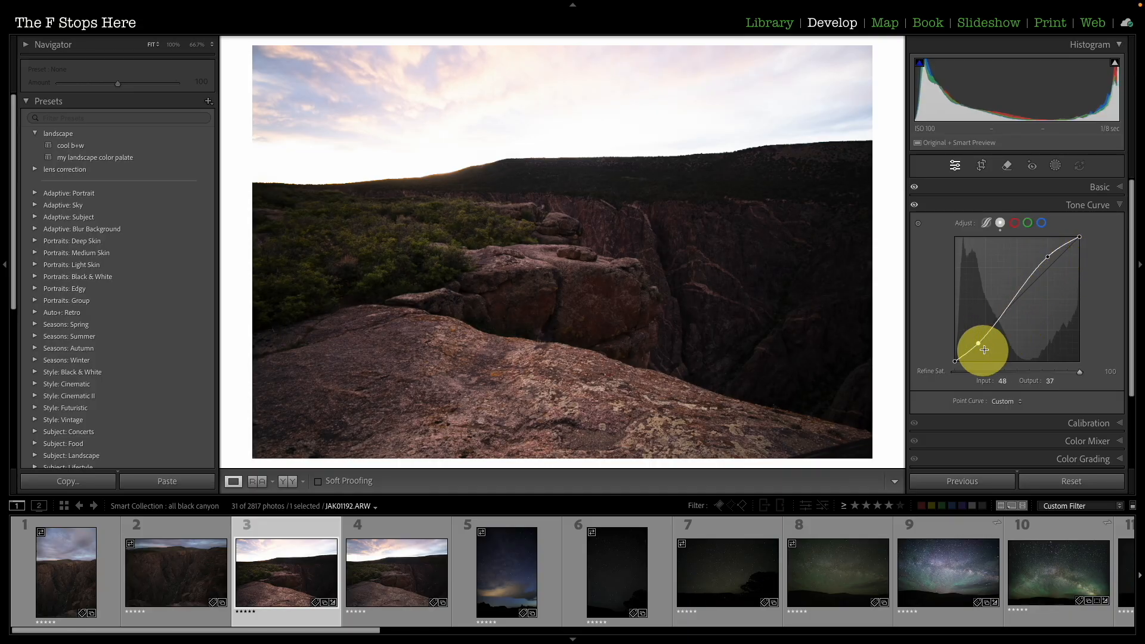
# Step: Set the photo's Exposure to +0.55, Blacks to −15 and Saturation to +24
pyautogui.click(1113, 187)
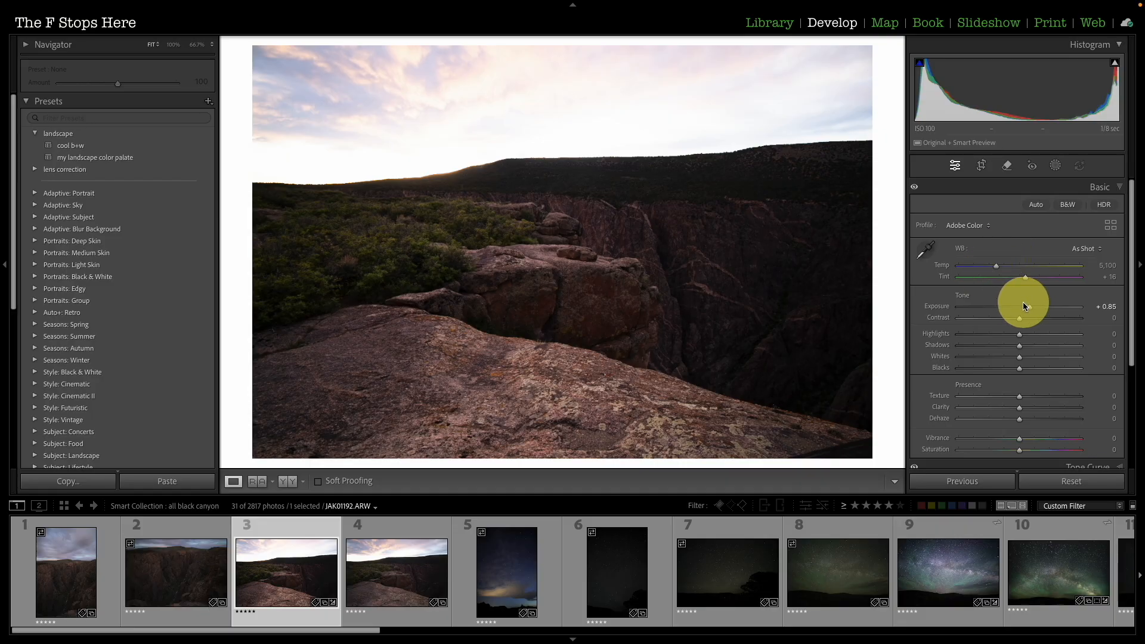
pyautogui.moveTo(1023, 306); pyautogui.dragTo(1026, 308)
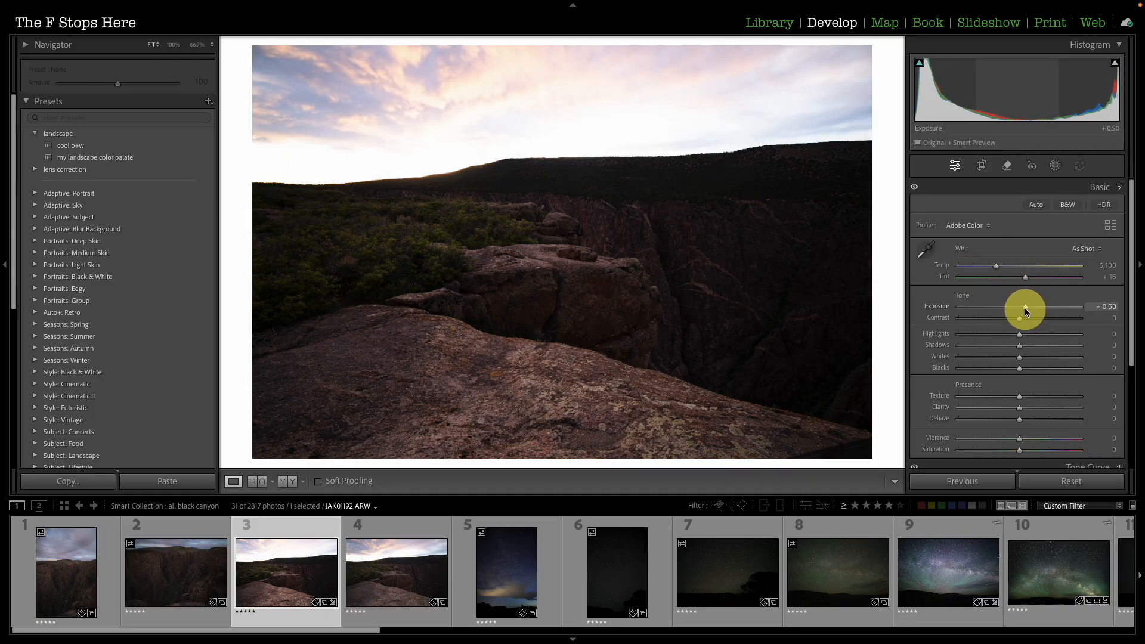
pyautogui.click(1010, 368)
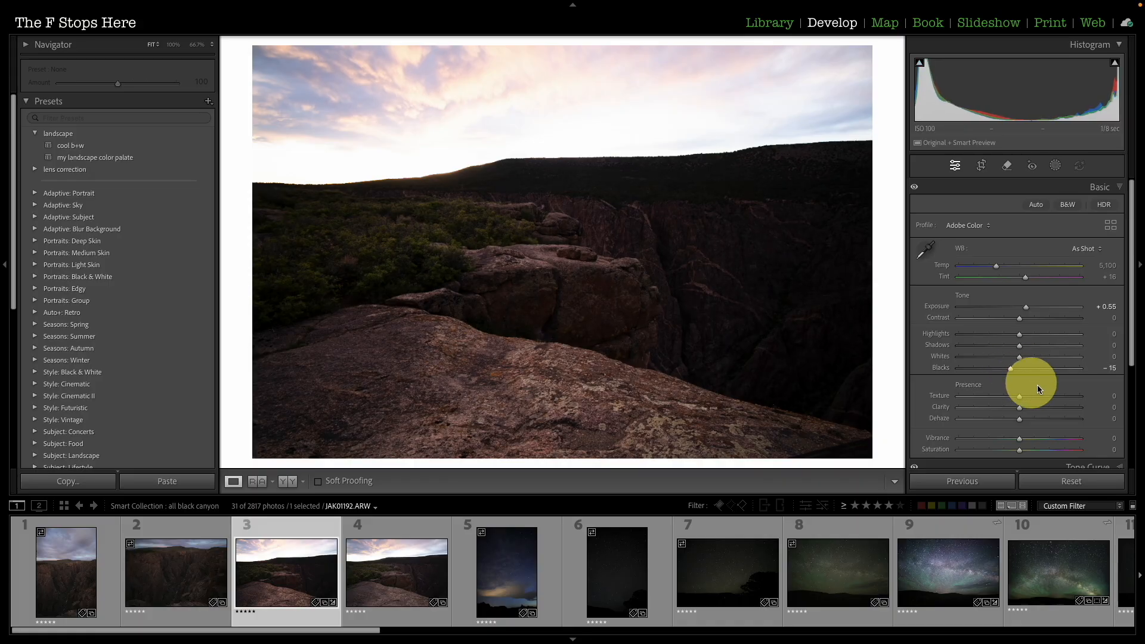
pyautogui.scroll(-1, 1038, 391)
pyautogui.moveTo(1020, 421); pyautogui.dragTo(1032, 421)
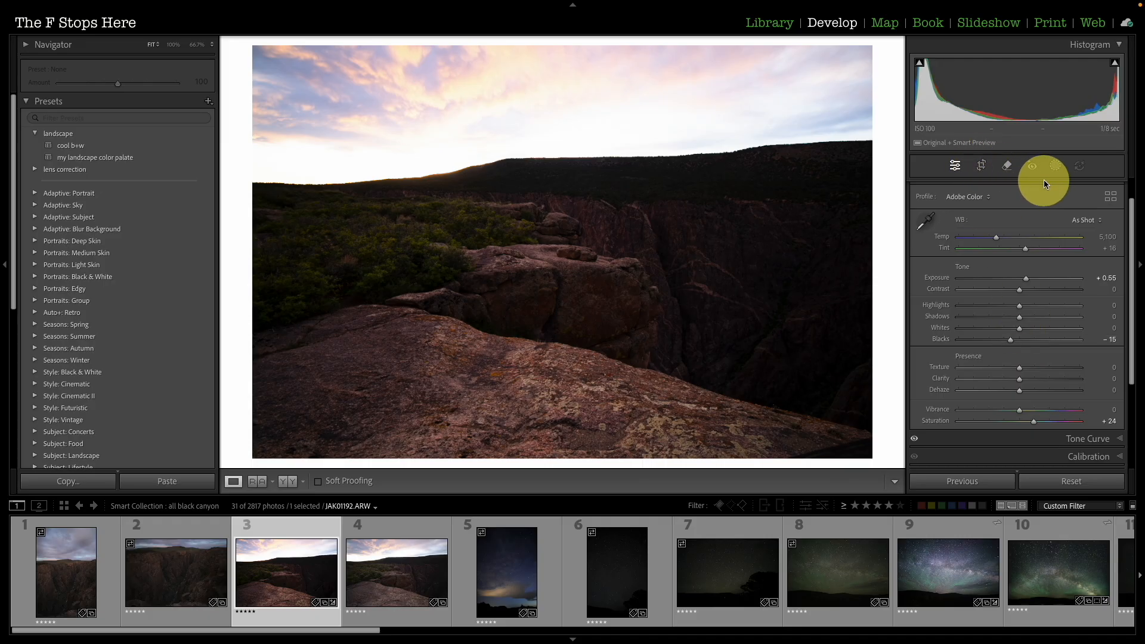
# Step: Flatten the S-shaped tone curve by lowering its highlight point and raising its shadow point to about input 47, output 51
pyautogui.click(1121, 440)
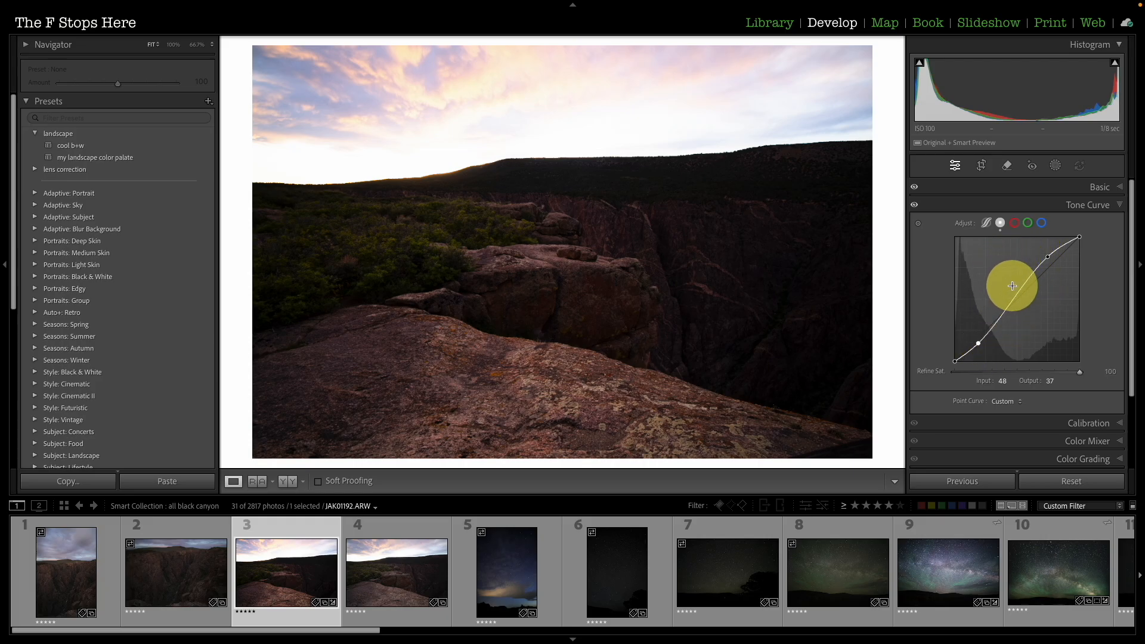
pyautogui.moveTo(1046, 257); pyautogui.dragTo(1046, 261)
pyautogui.moveTo(978, 344); pyautogui.dragTo(976, 337)
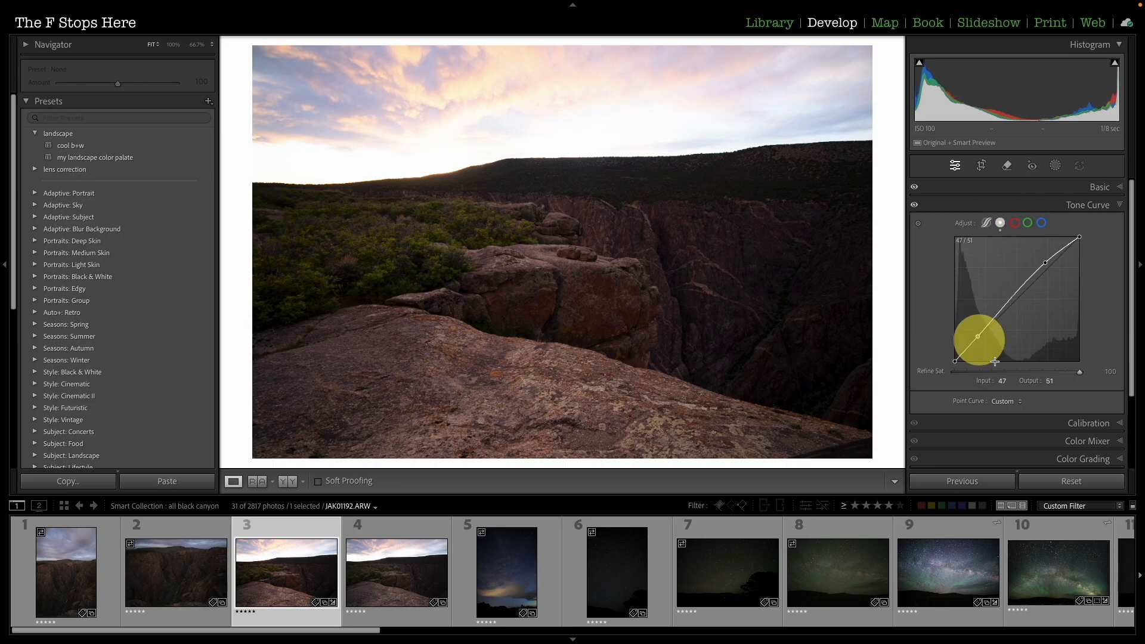
# Step: Reset all develop adjustments on the canyon photo again and collapse the tone curve settings
pyautogui.click(1088, 484)
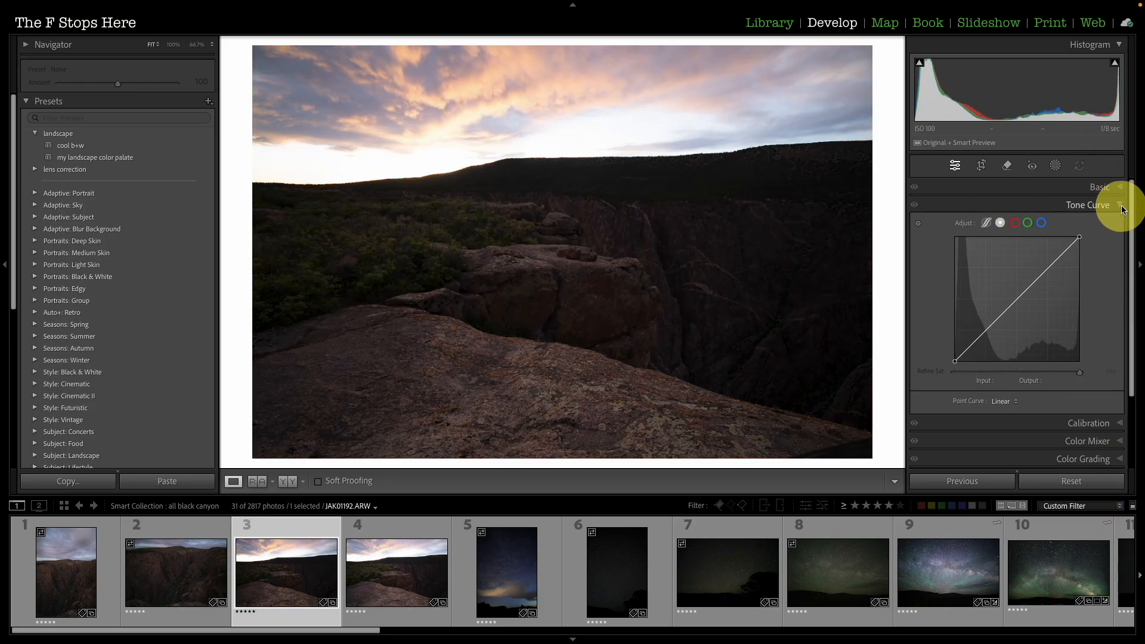
pyautogui.click(1094, 212)
# Step: Create a Luminance Range mask that covers the full tonal range from 0/0 to 100/100
pyautogui.click(1056, 167)
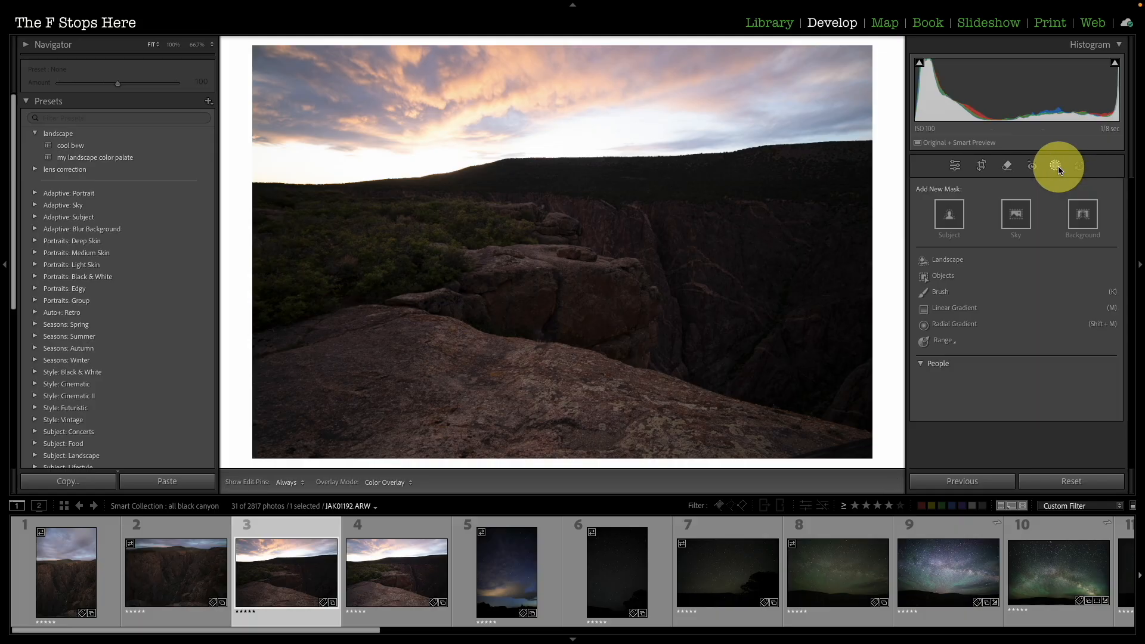
pyautogui.click(946, 341)
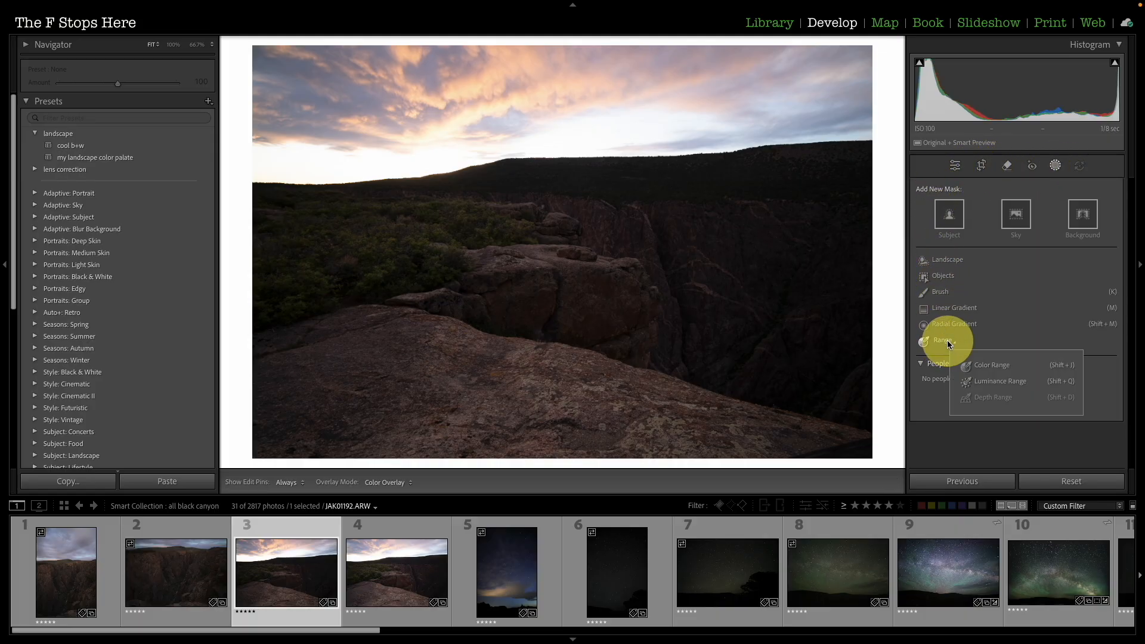
pyautogui.click(1001, 380)
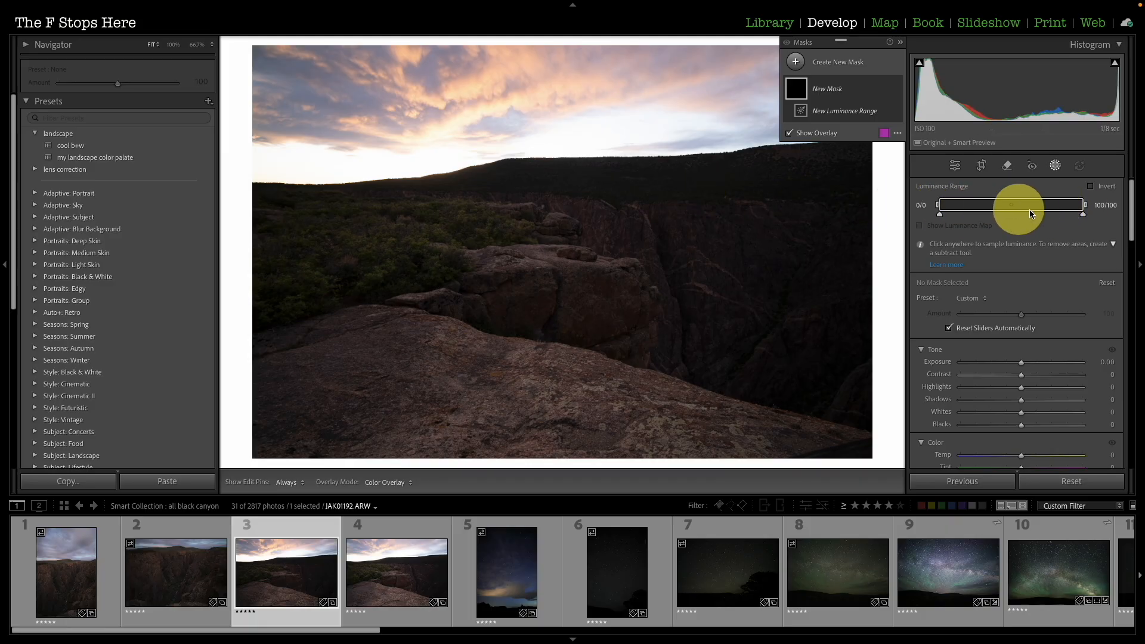
pyautogui.click(940, 216)
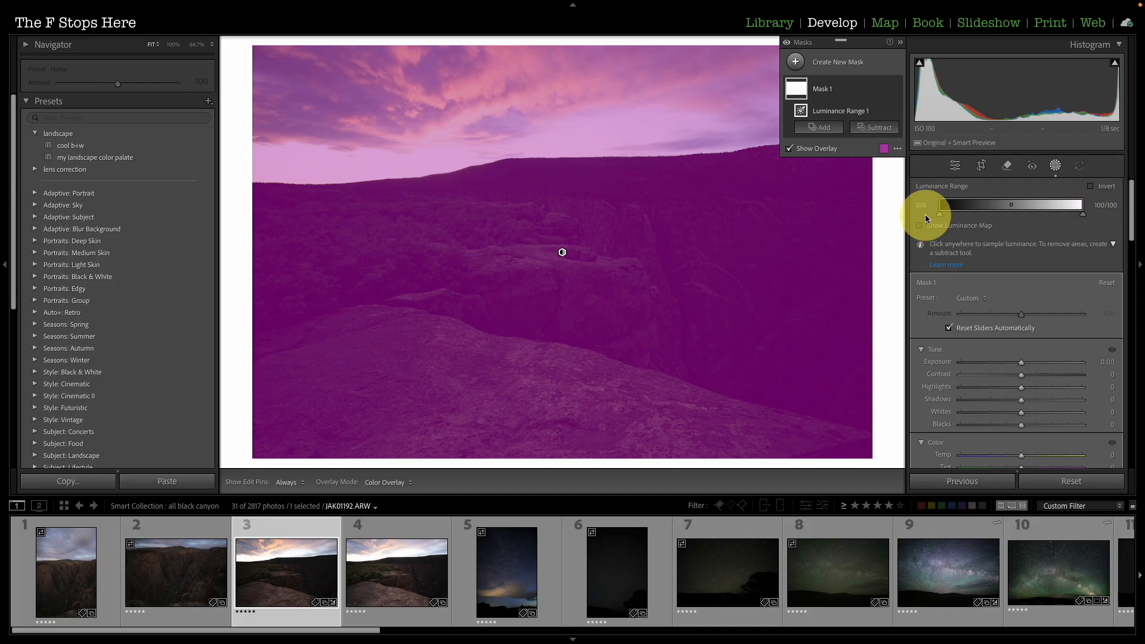
# Step: Turn off the colored mask overlay while keeping the new luminance mask selected for editing
pyautogui.click(787, 90)
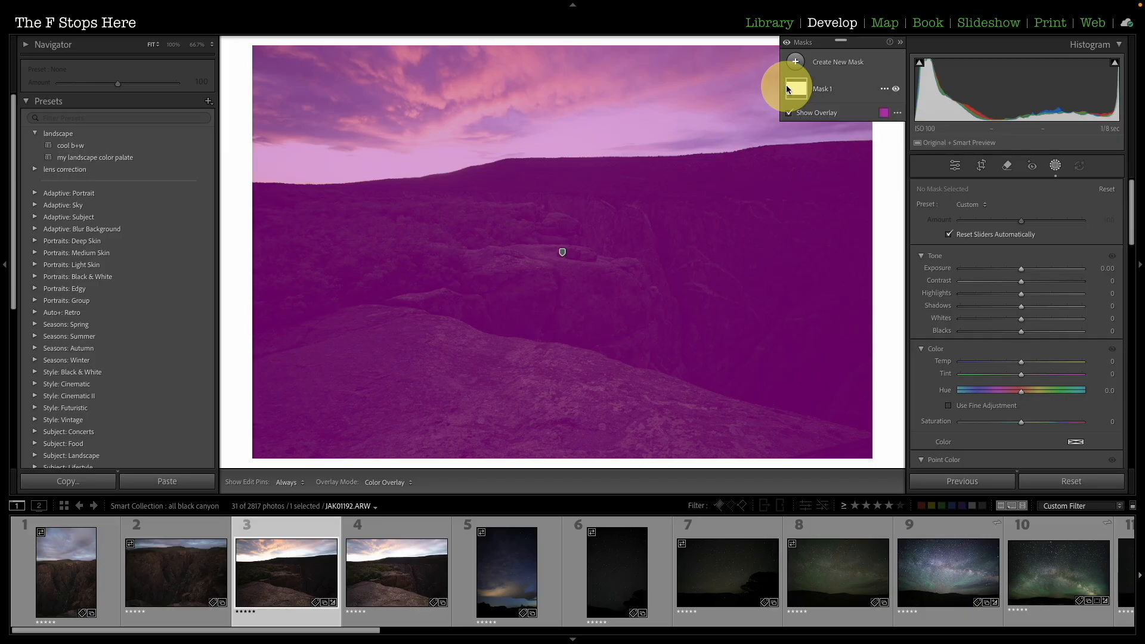
pyautogui.press('o')
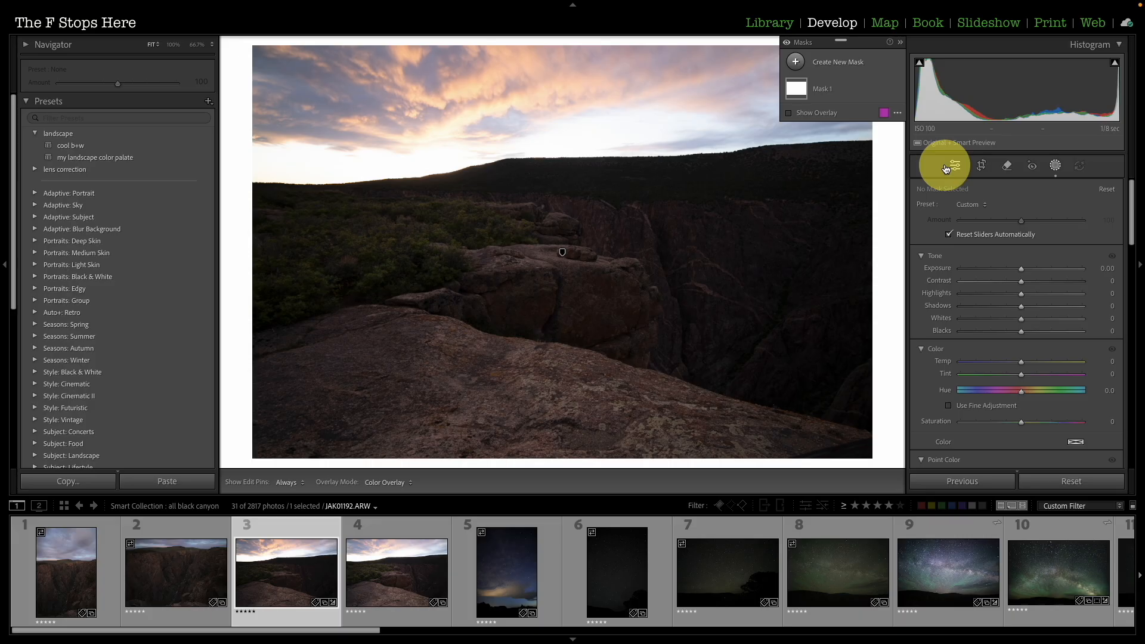
pyautogui.click(847, 87)
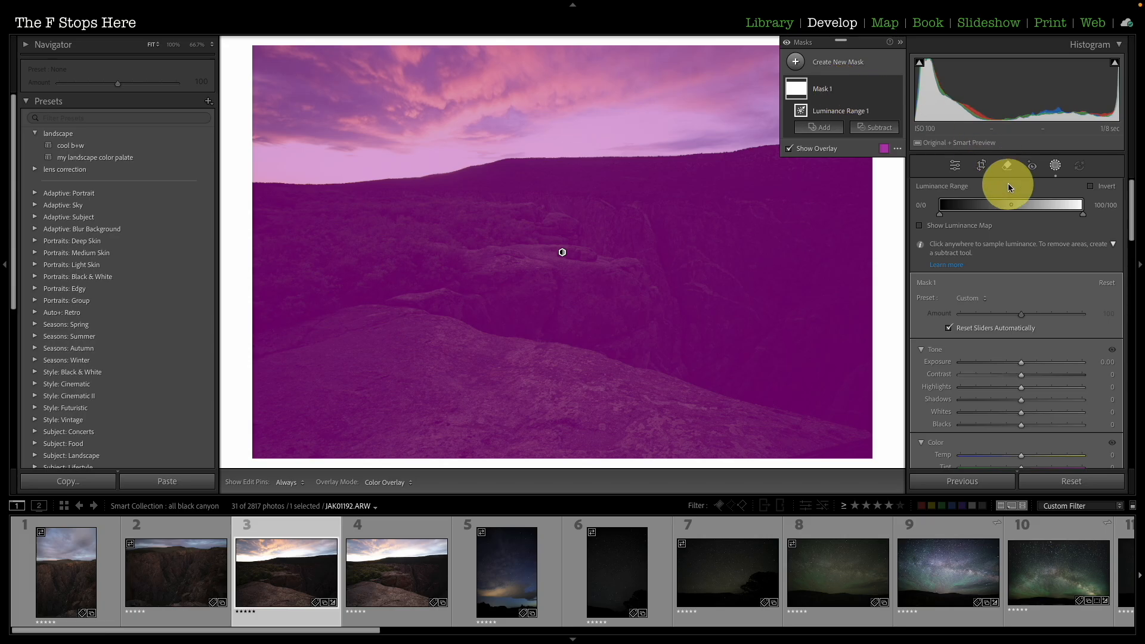
pyautogui.press('o')
# Step: Shape an S-curve on the mask's white curve channel with points at about 204/226 and 44/33
pyautogui.scroll(-5, 1074, 365)
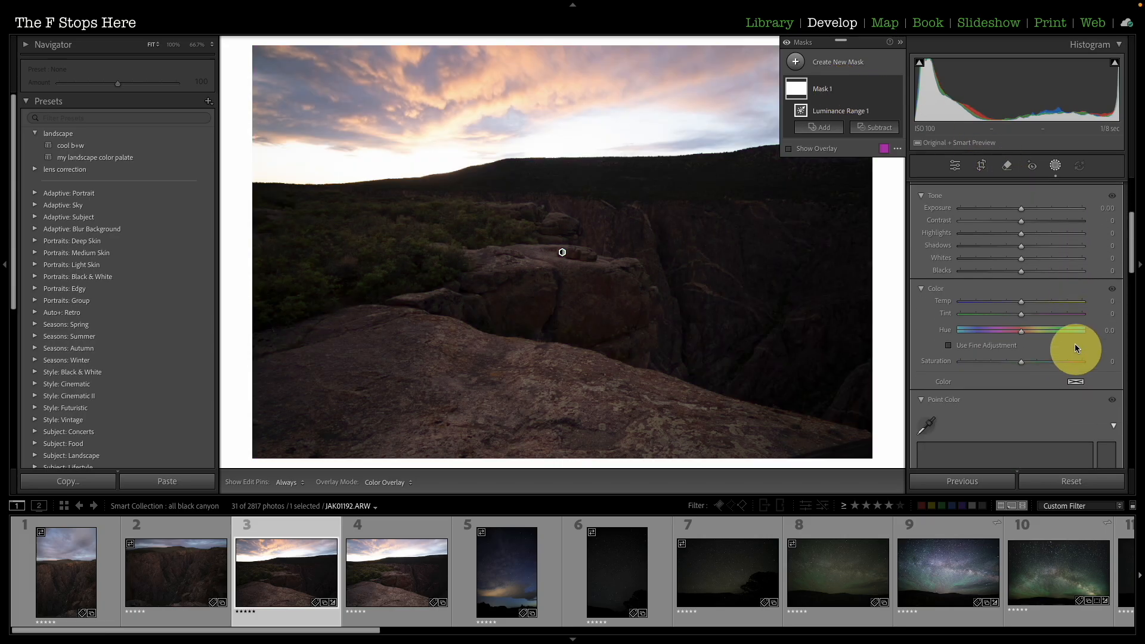
pyautogui.scroll(-5, 1065, 370)
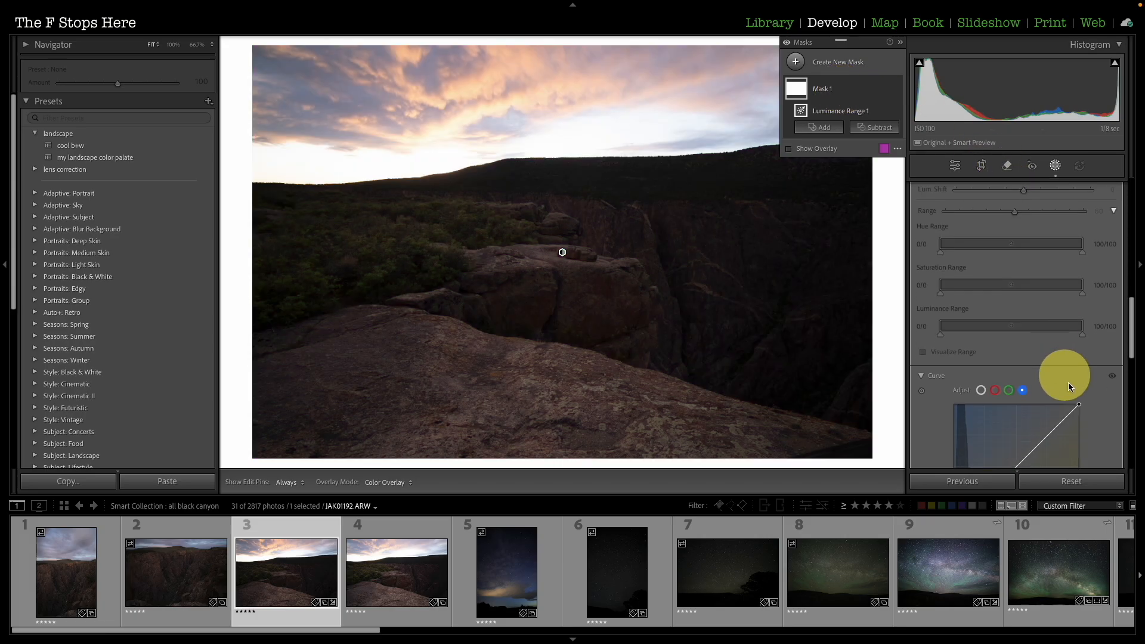
pyautogui.moveTo(1056, 281); pyautogui.dragTo(1053, 242)
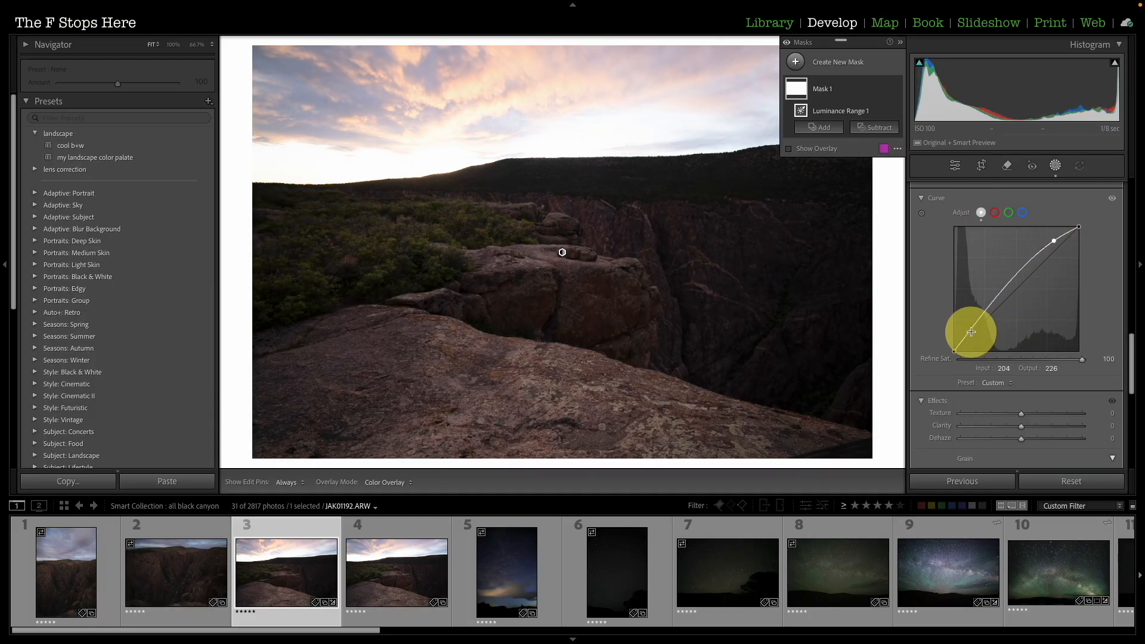
pyautogui.moveTo(970, 330); pyautogui.dragTo(976, 336)
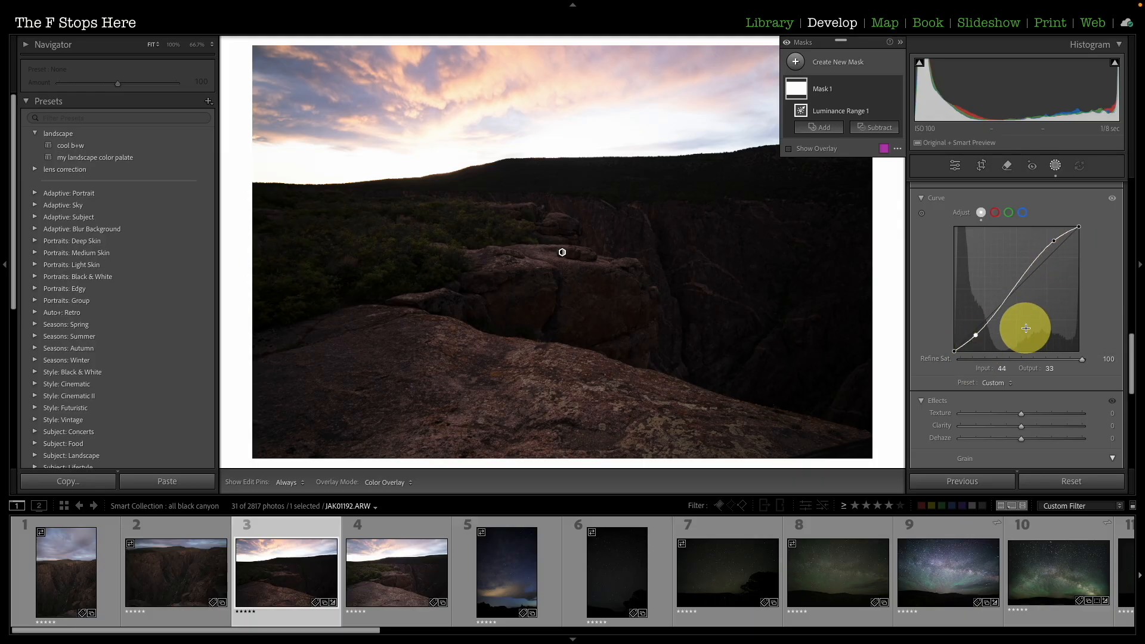
# Step: Try lower strengths for the mask's adjustments and set its Amount to 20
pyautogui.scroll(10, 1023, 328)
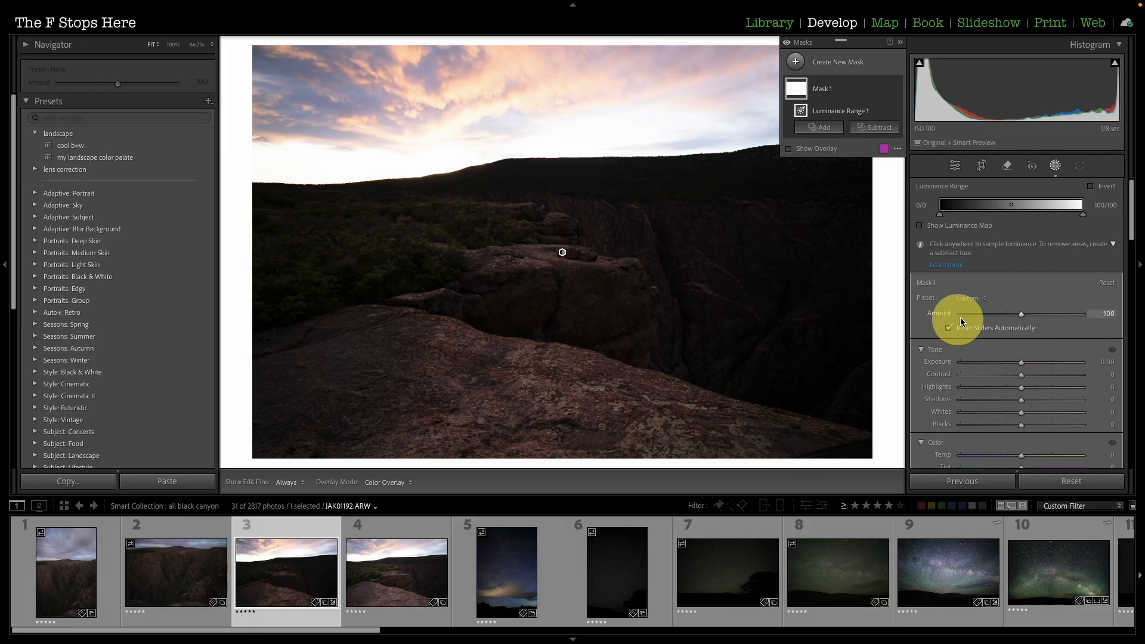
pyautogui.moveTo(1022, 319); pyautogui.dragTo(956, 323)
pyautogui.moveTo(964, 318)
pyautogui.mouseDown()
pyautogui.moveTo(1045, 320)
pyautogui.moveTo(973, 317)
pyautogui.mouseUp()
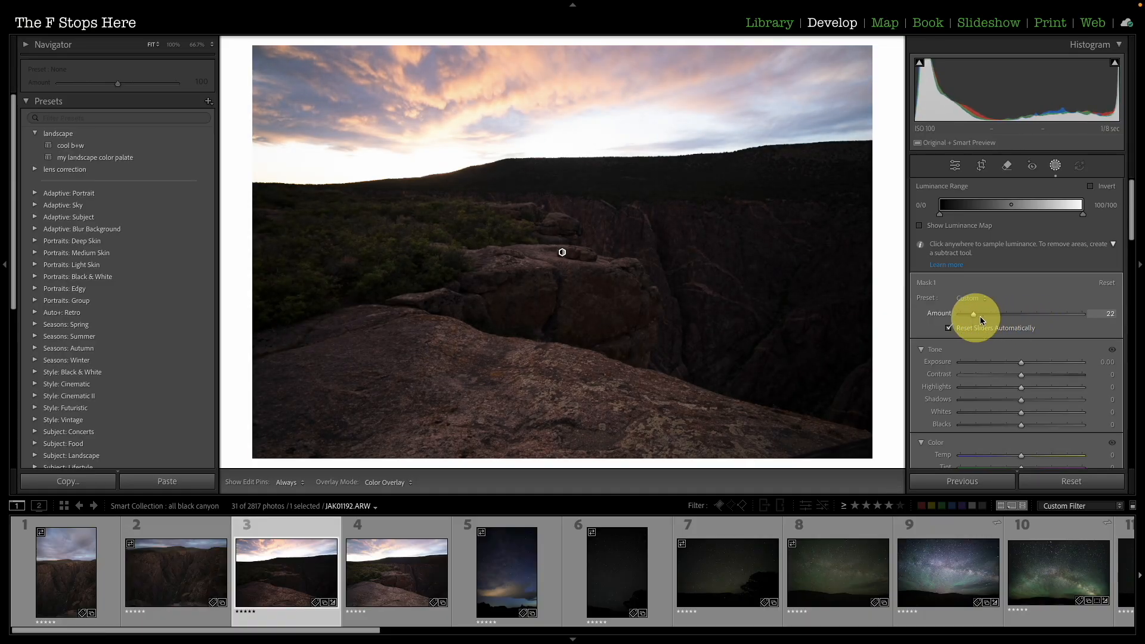
pyautogui.click(1116, 315)
pyautogui.write('20')
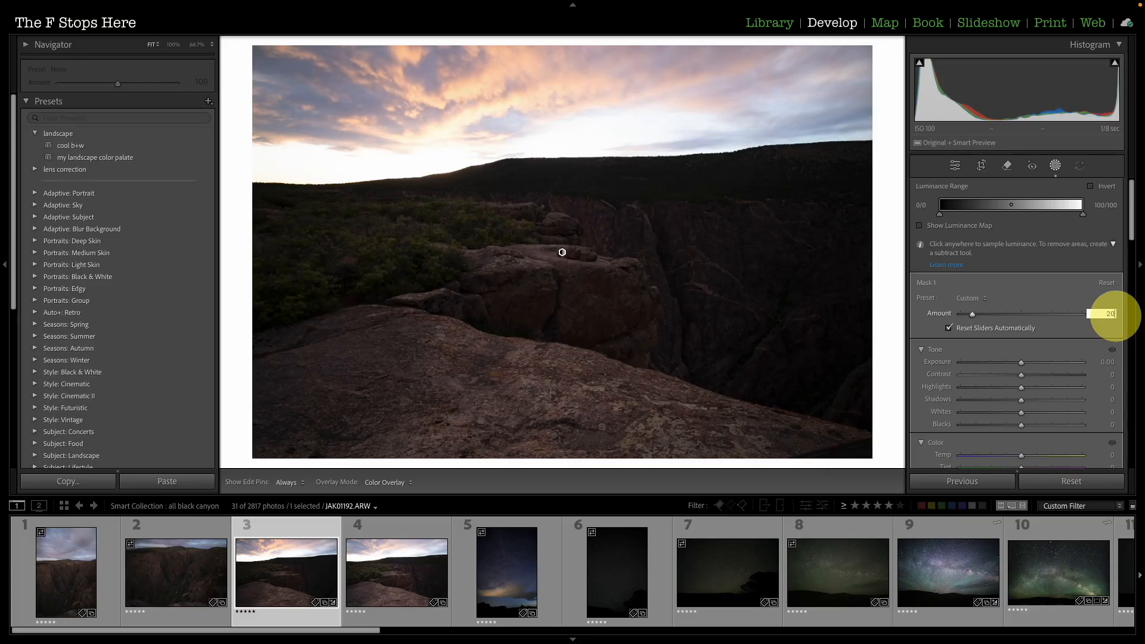
pyautogui.press('Return')
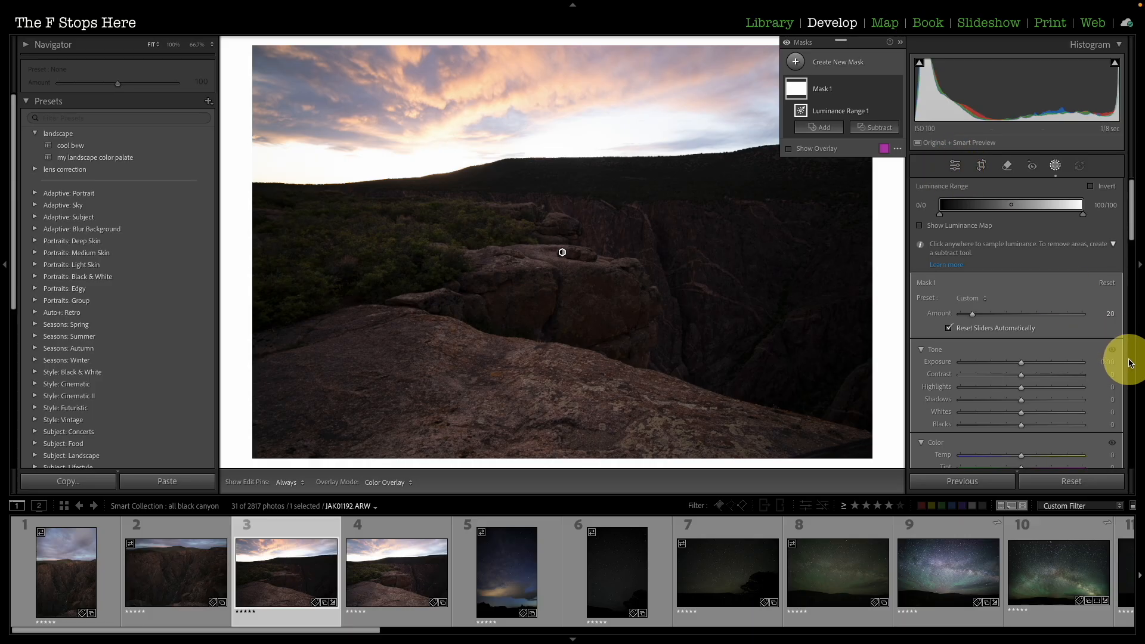
# Step: Look through the mask's tone, color, effects and detail settings and its curve
pyautogui.scroll(-10, 1130, 363)
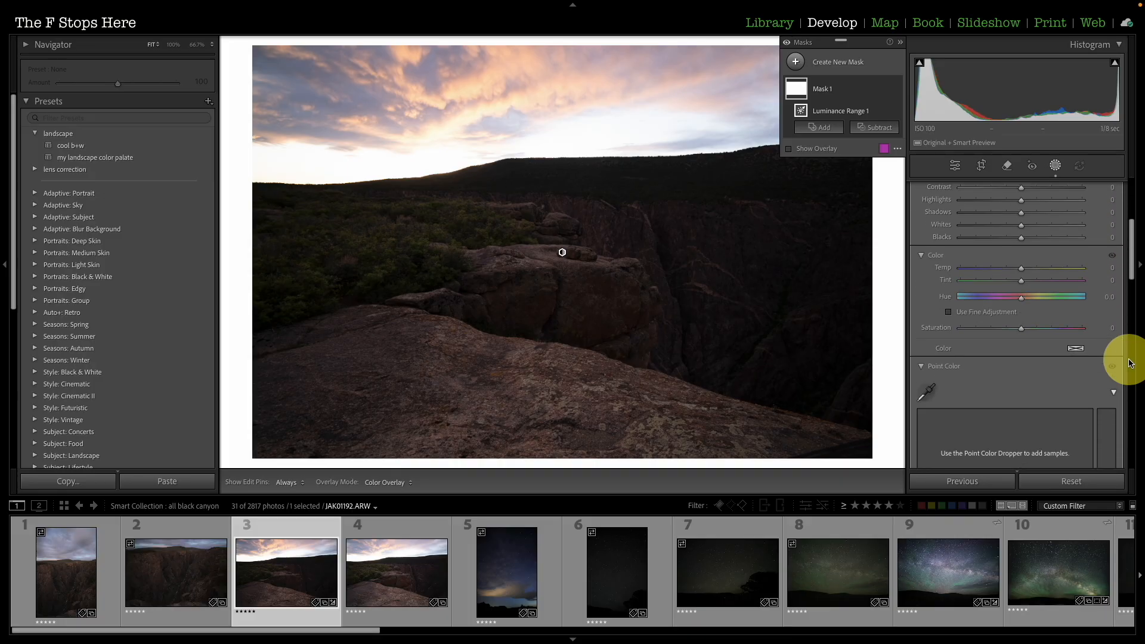
pyautogui.scroll(-10, 1127, 363)
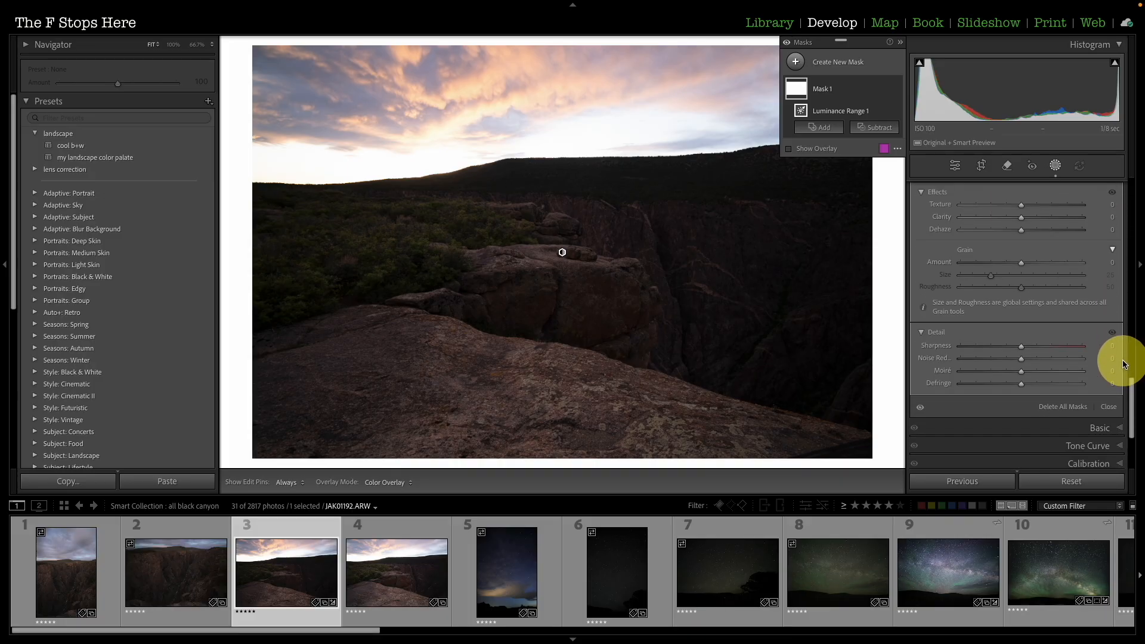
pyautogui.scroll(6, 1125, 364)
pyautogui.scroll(6, 1125, 364)
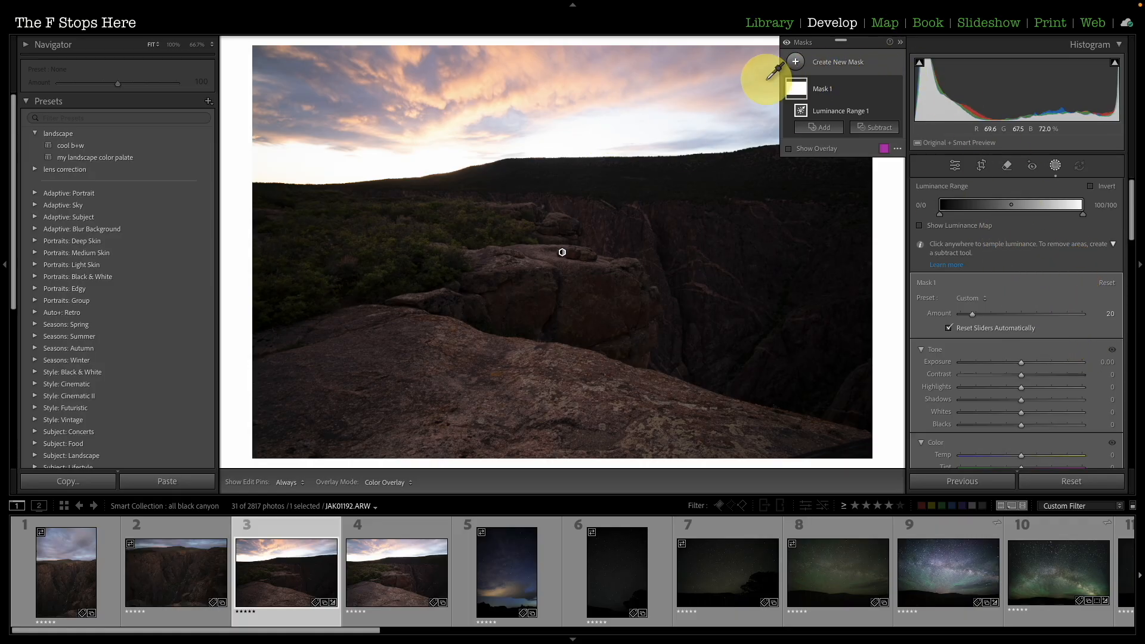
pyautogui.scroll(-5, 1057, 317)
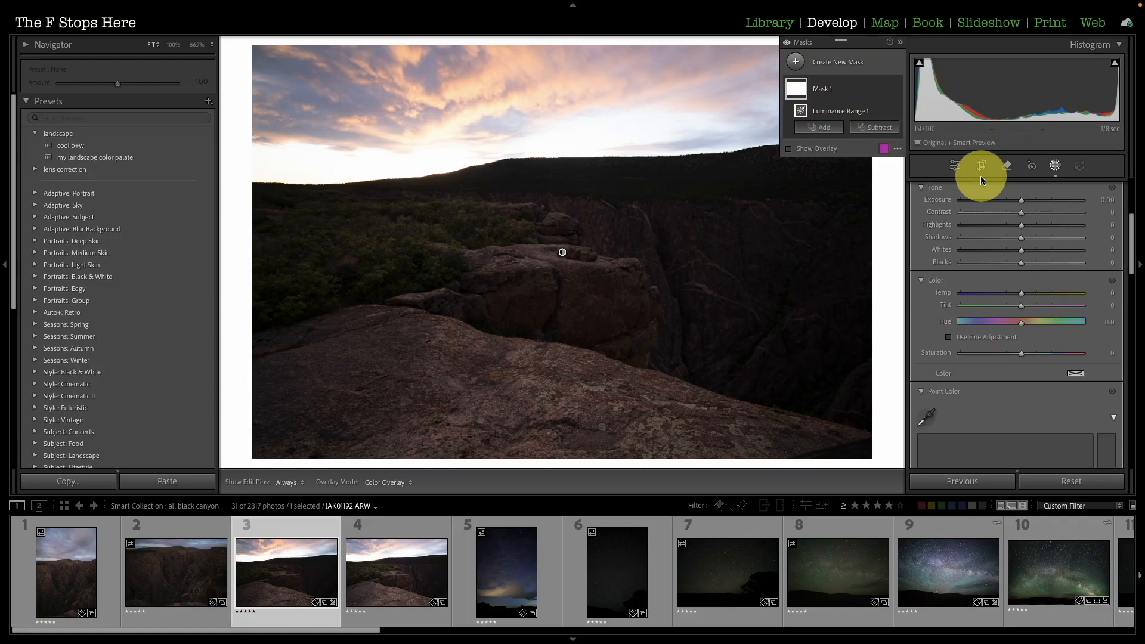
pyautogui.scroll(-8, 1069, 340)
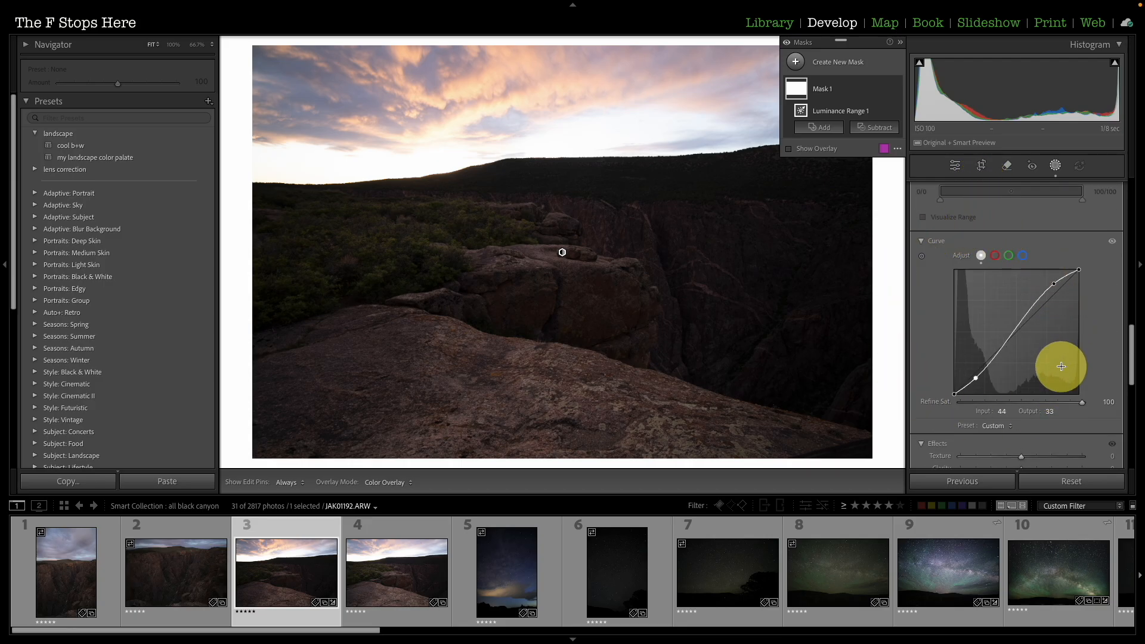
pyautogui.scroll(-4, 1056, 366)
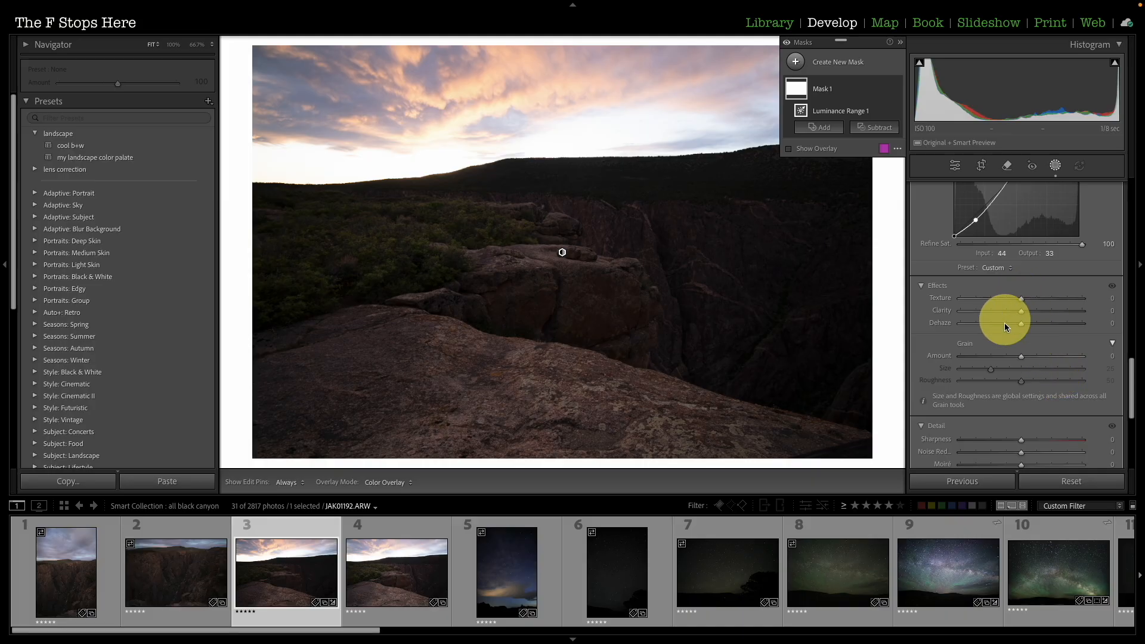
pyautogui.scroll(-5, 1086, 362)
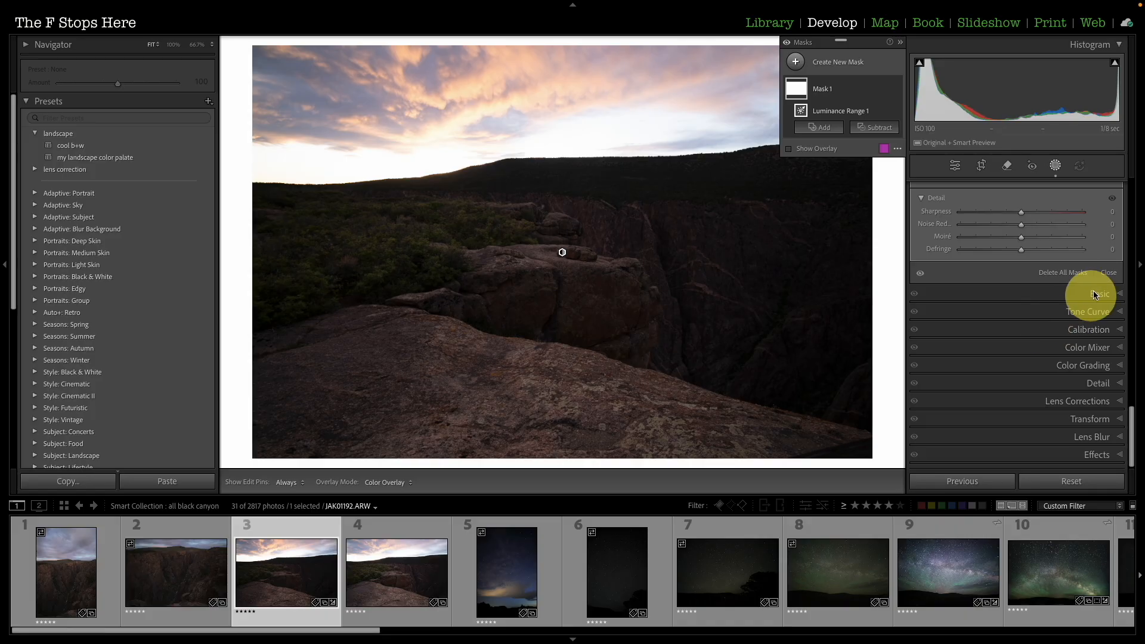
pyautogui.scroll(10, 1032, 294)
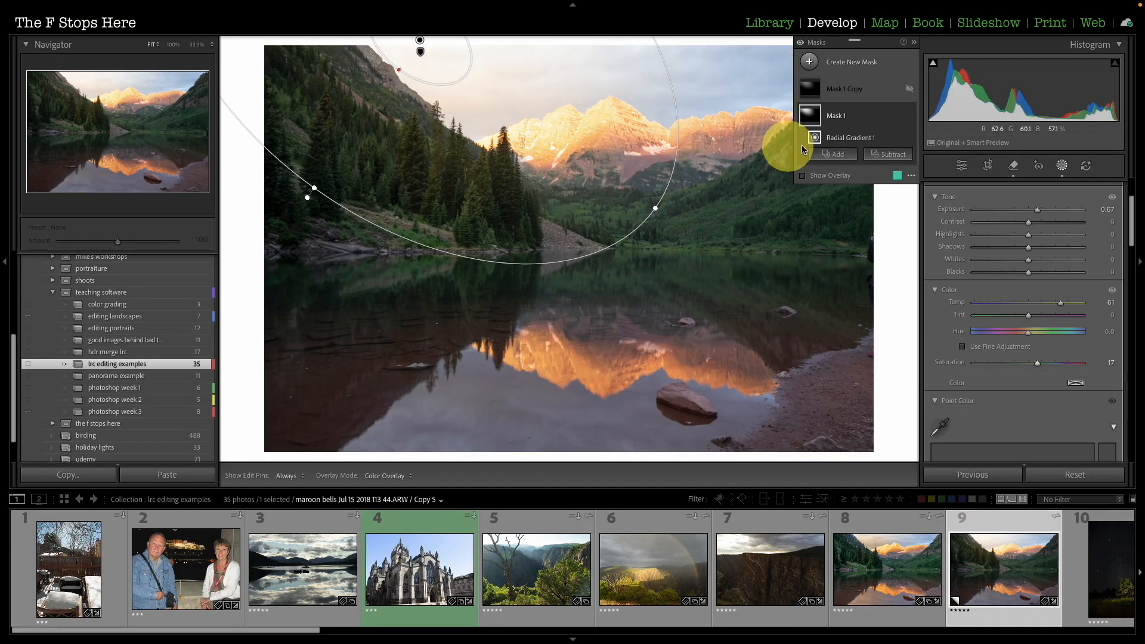
pyautogui.click(887, 158)
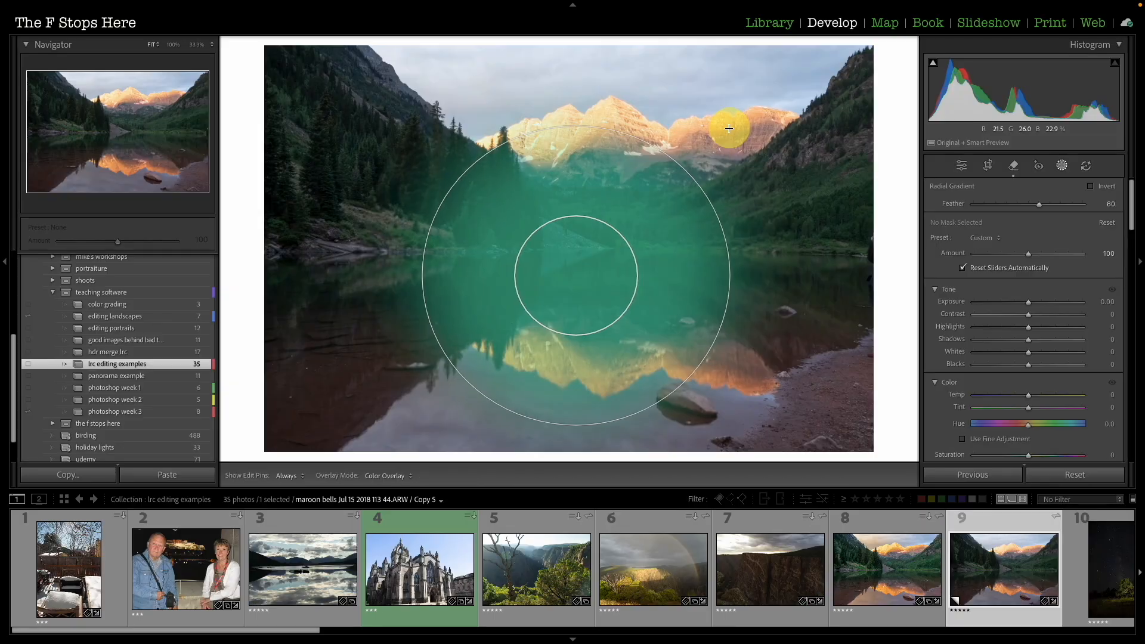
pyautogui.moveTo(729, 123); pyautogui.dragTo(767, 120)
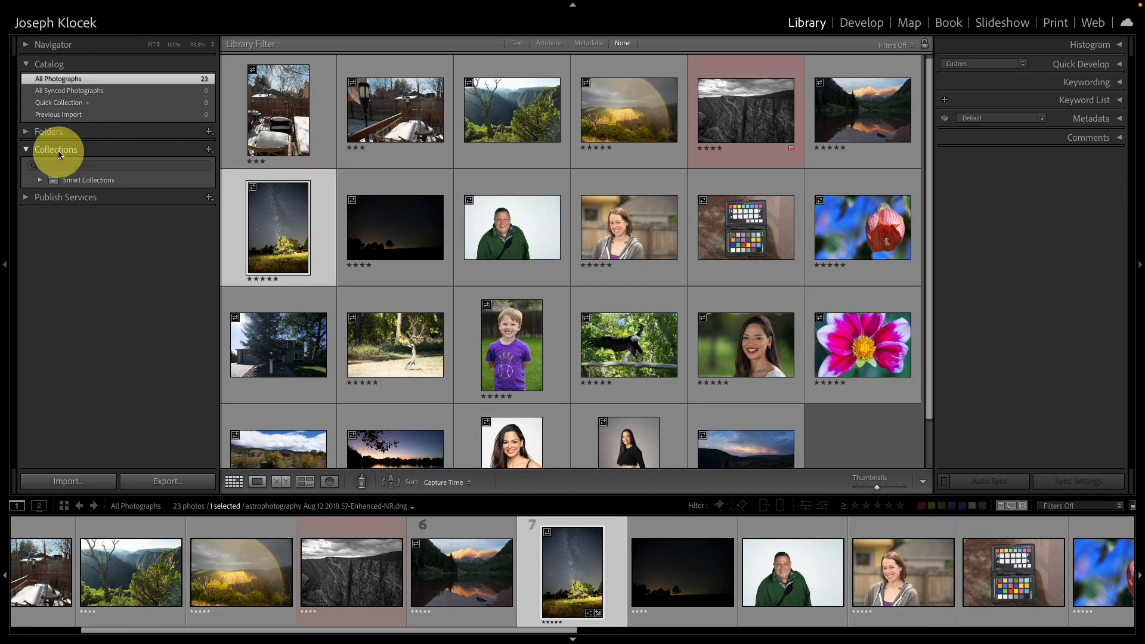
pyautogui.click(207, 150)
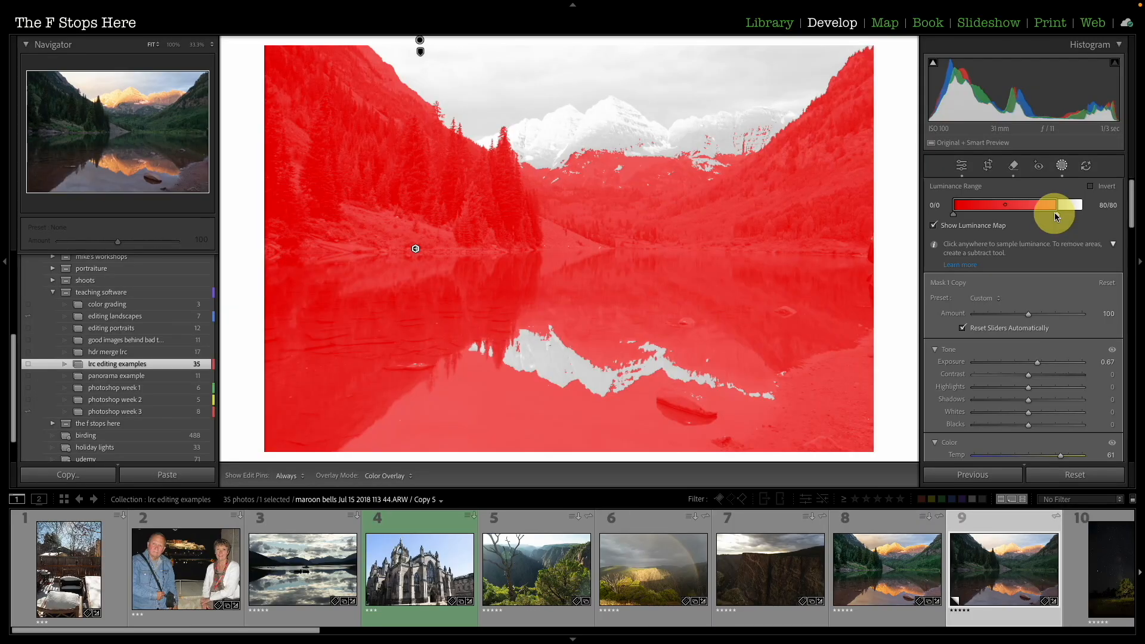